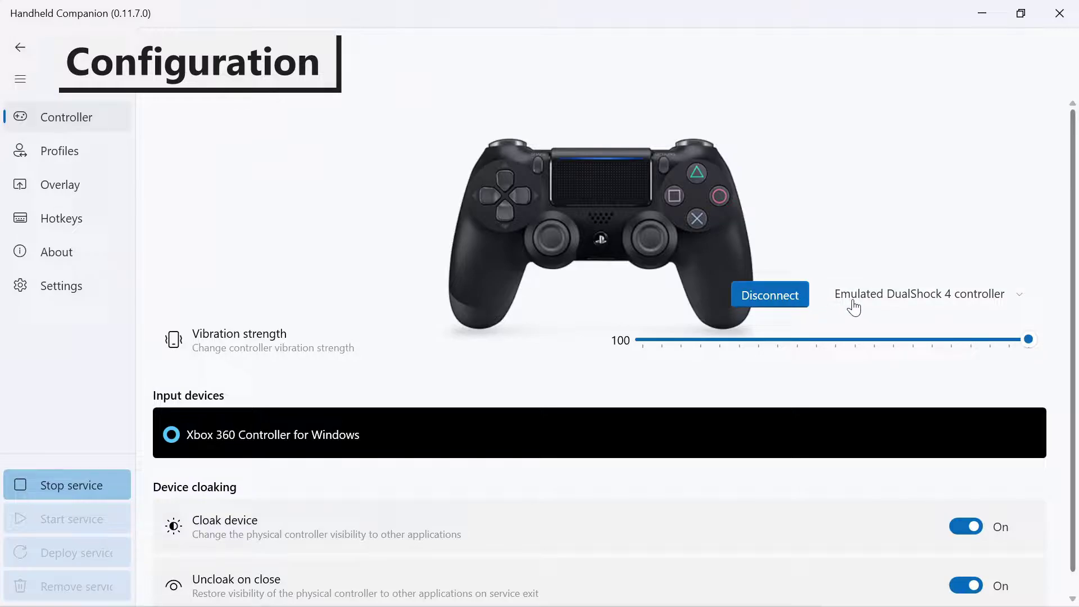
Step: Change the emulated controller from DualShock 4 to Xbox 360, then open the Borderlands profile
left_click(859, 303)
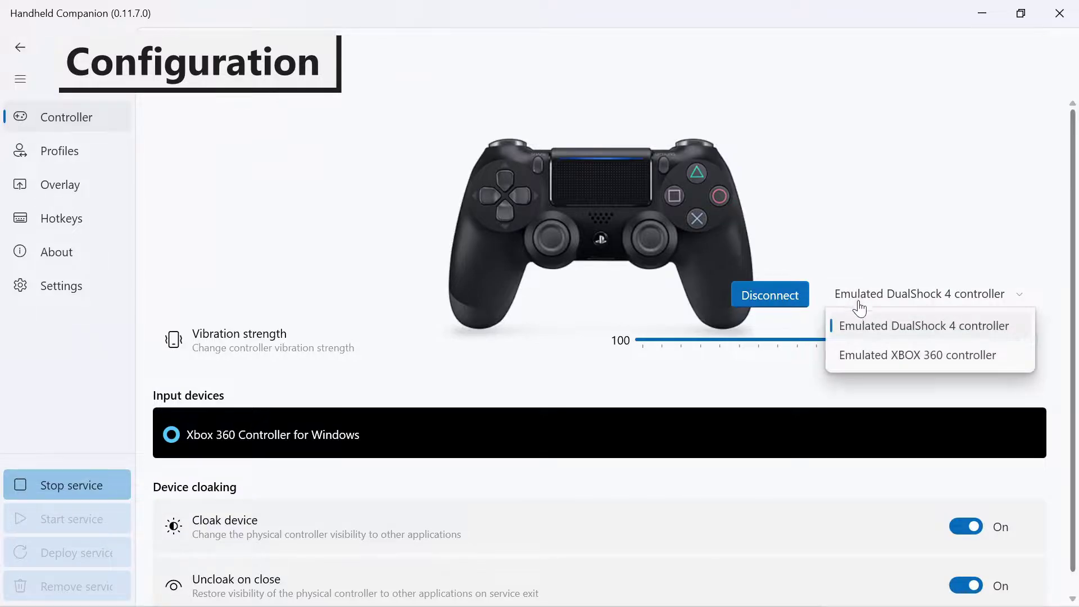
left_click(866, 356)
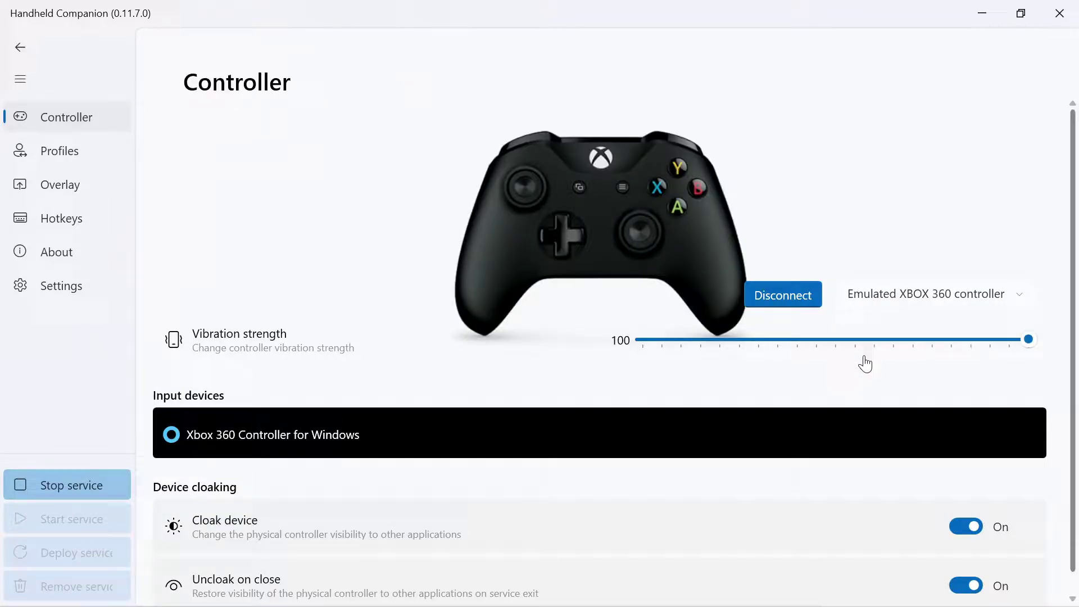
left_click(117, 165)
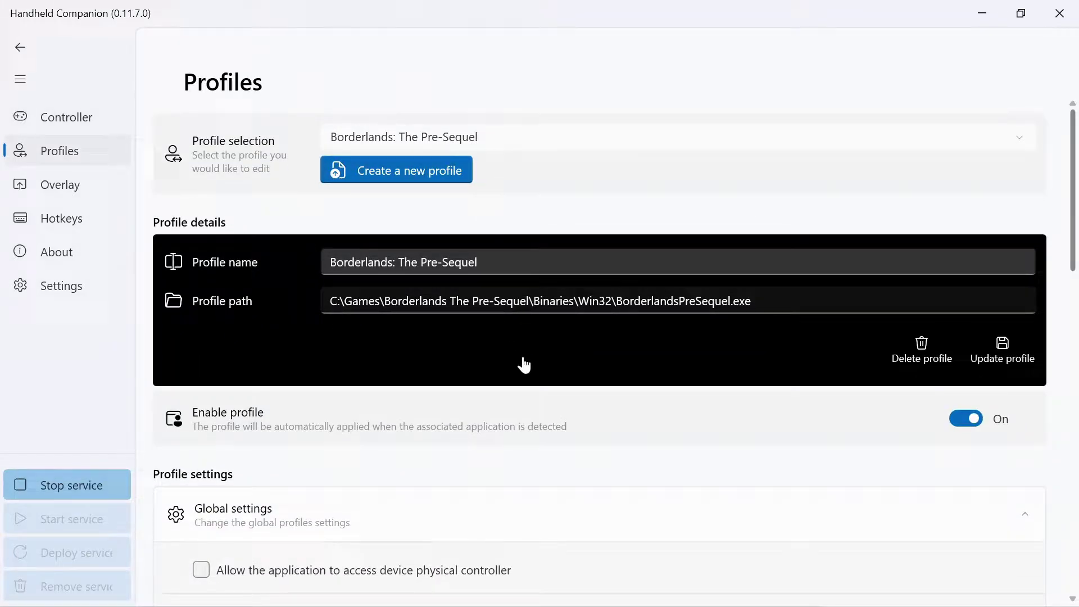
scroll(522, 364, "down", 1)
scroll(522, 364, "down", 2)
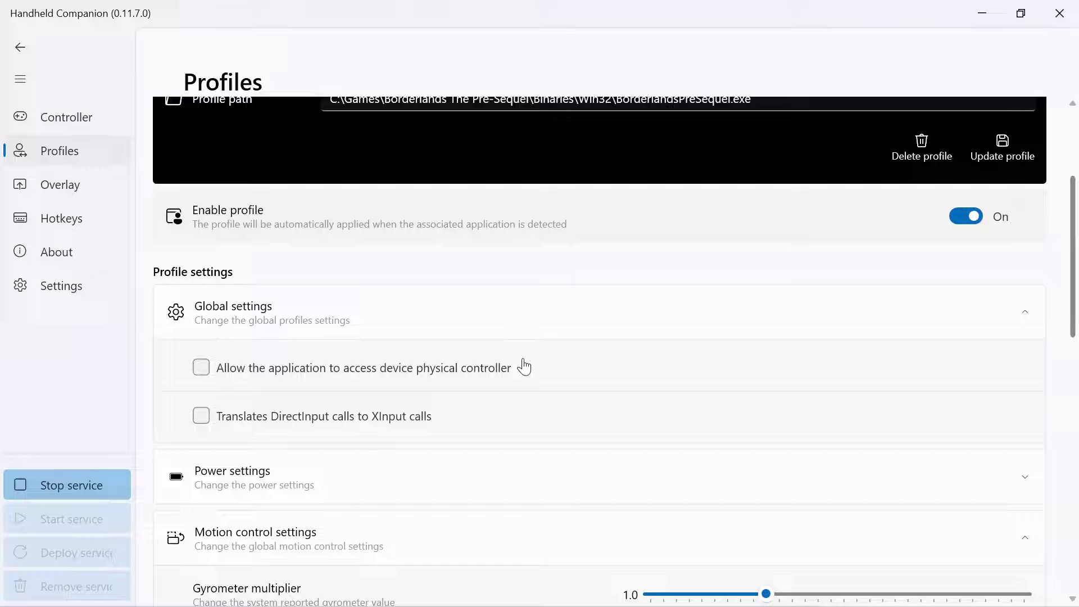
scroll(522, 366, "down", 1)
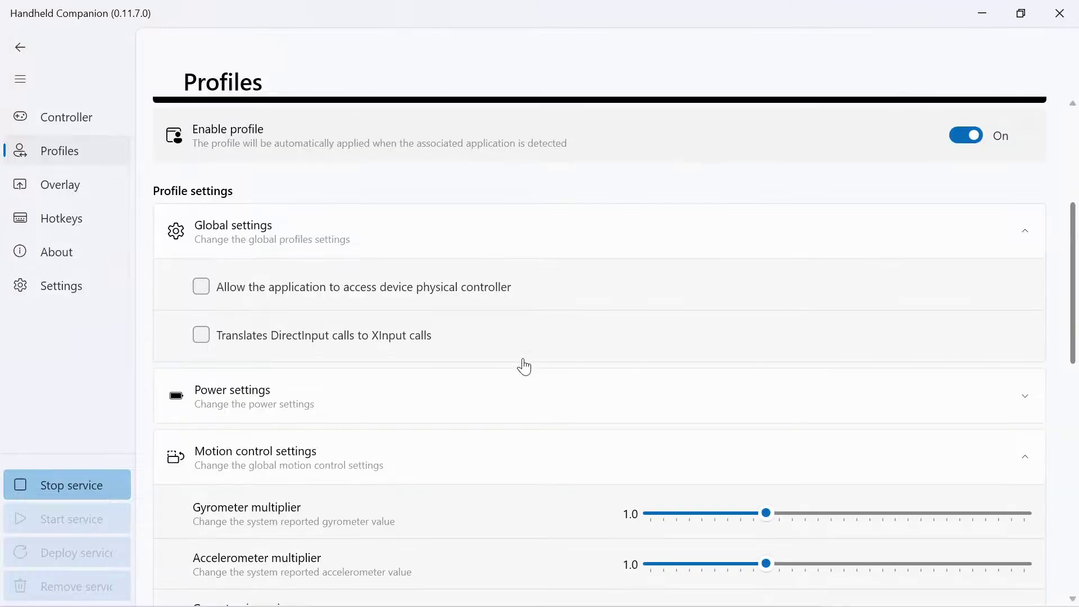
Step: Enable DirectInput-to-XInput translation and invert the horizontal gyro axis for Borderlands: The Pre-Sequel
left_click(208, 343)
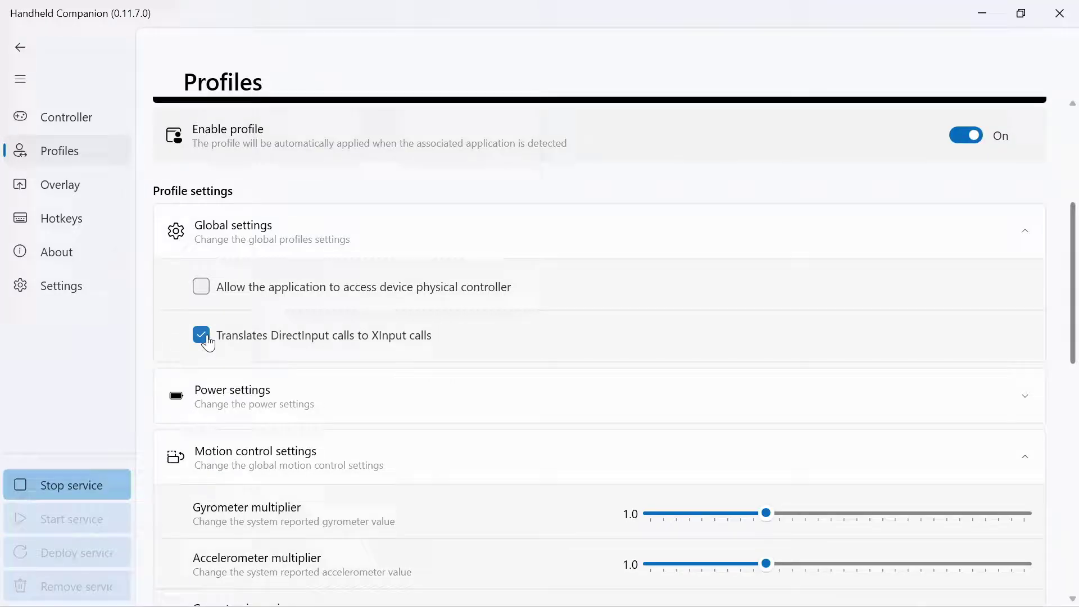
scroll(208, 341, "down", 2)
scroll(208, 340, "down", 2)
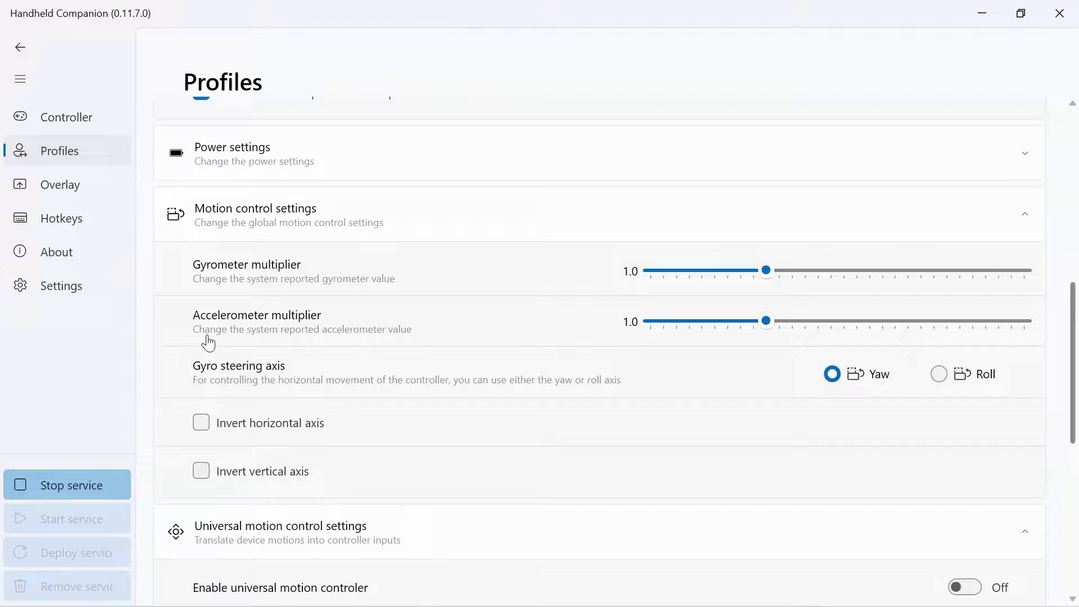
left_click(208, 429)
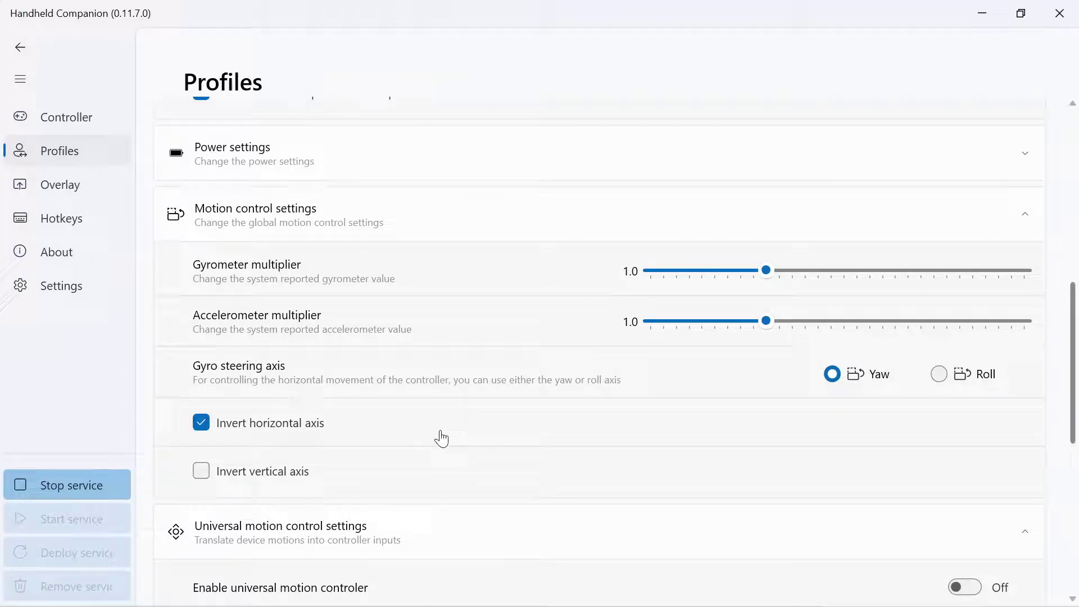
scroll(442, 437, "down", 1)
scroll(440, 437, "down", 3)
scroll(441, 438, "down", 1)
scroll(441, 436, "down", 1)
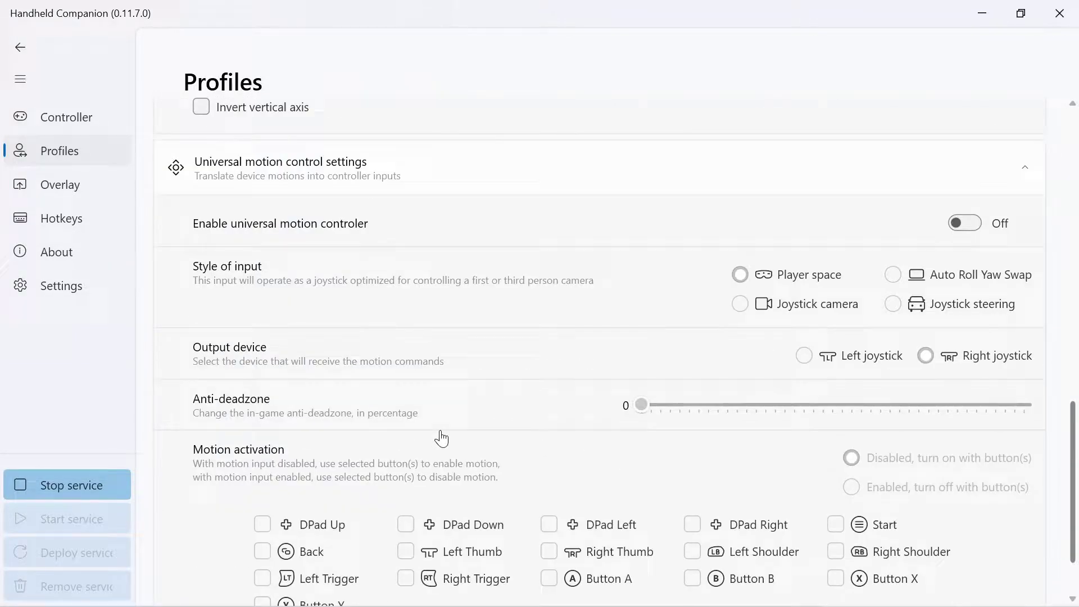
scroll(441, 436, "down", 1)
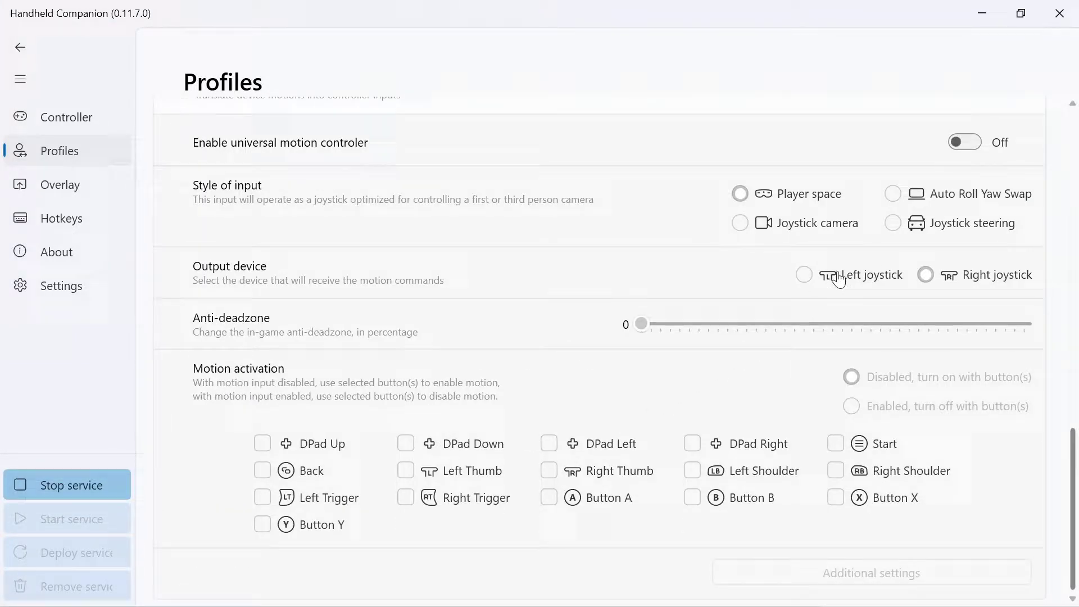
Step: Enable motion as Joystick camera, anti-deadzone 25%, mode 'Enabled, turn off with button(s)'
left_click(965, 144)
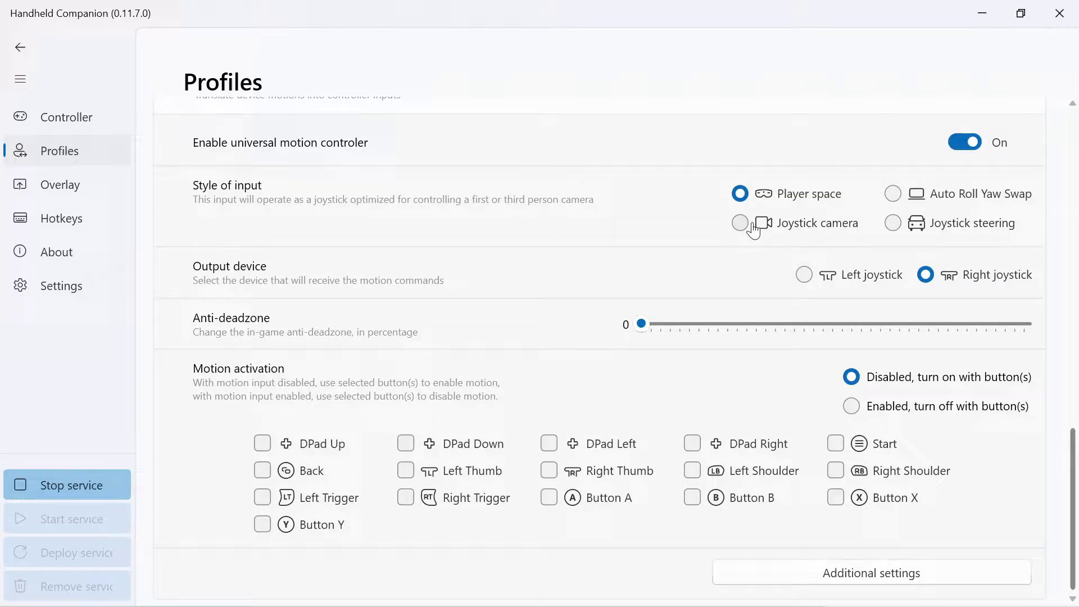
left_click(742, 223)
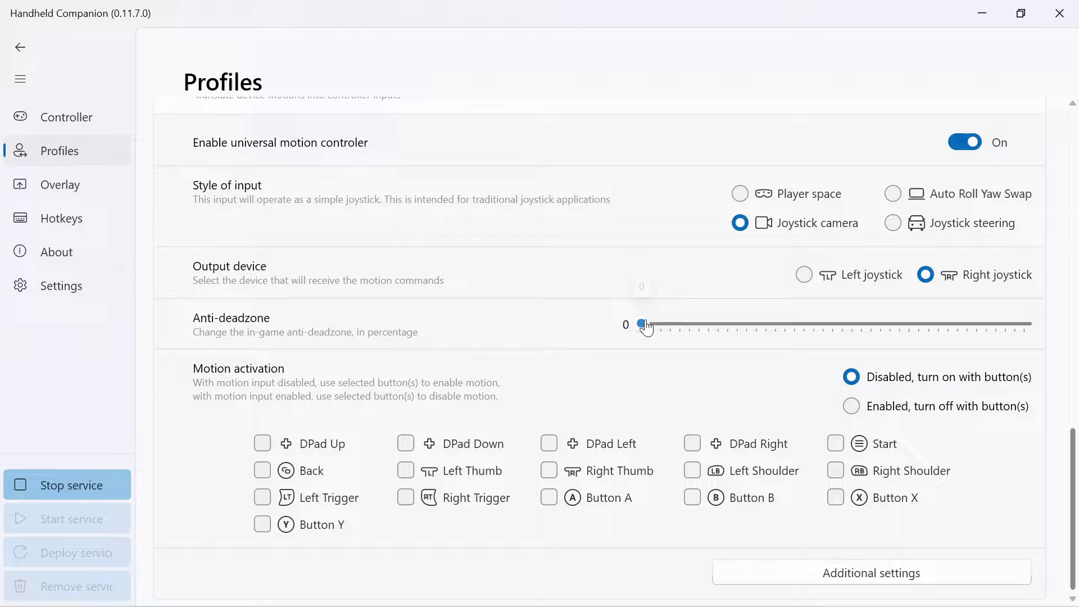
left_click_drag(644, 326, 849, 330)
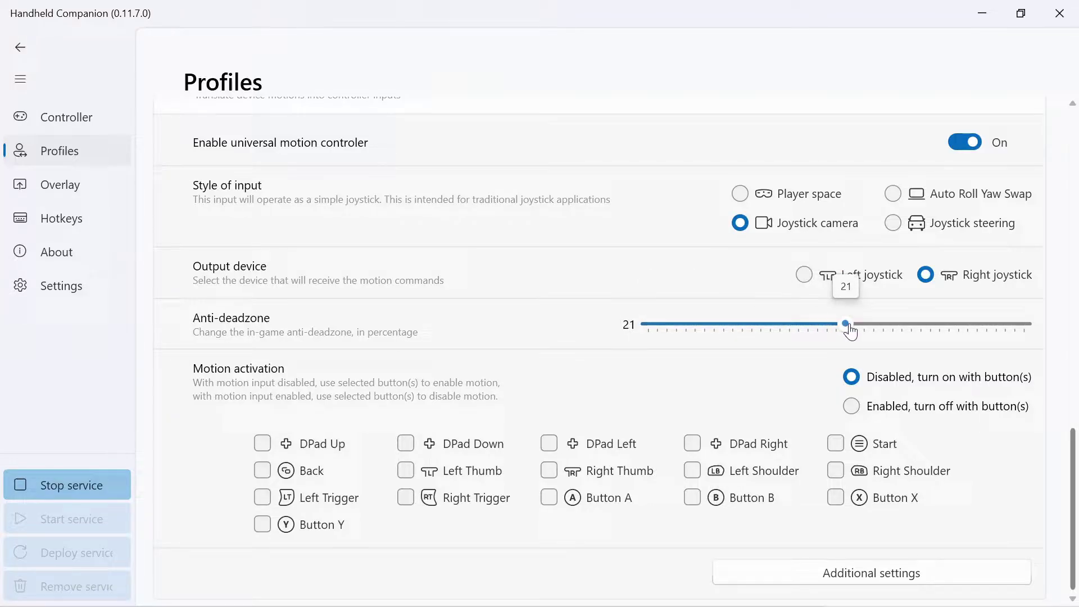
left_click_drag(849, 331, 884, 328)
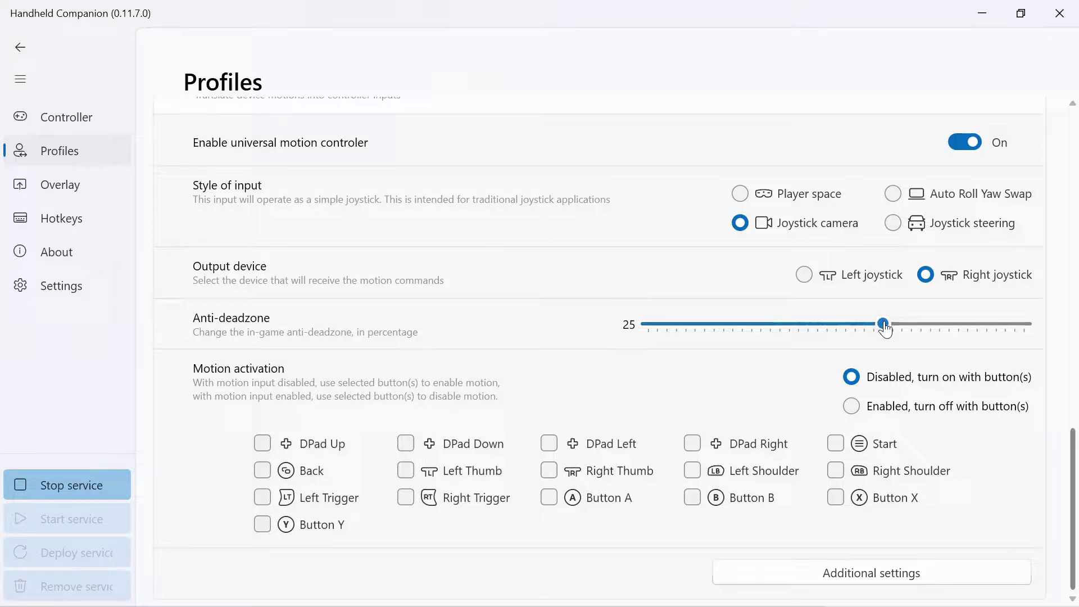
left_click(852, 407)
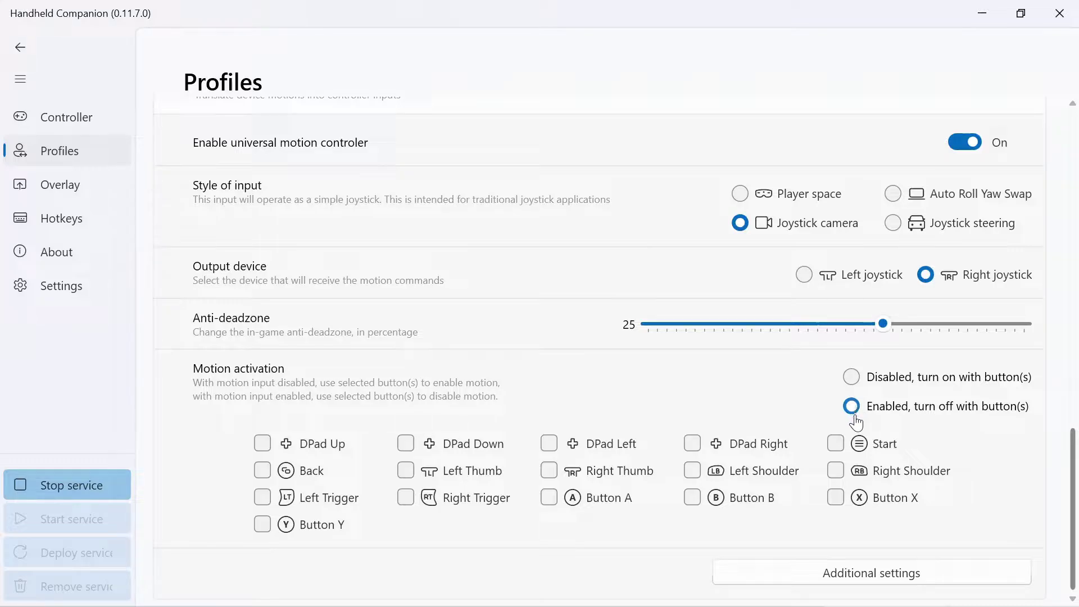
Step: In Additional settings, raise the aiming-down-sights motion multiplier to 1.8
left_click(870, 574)
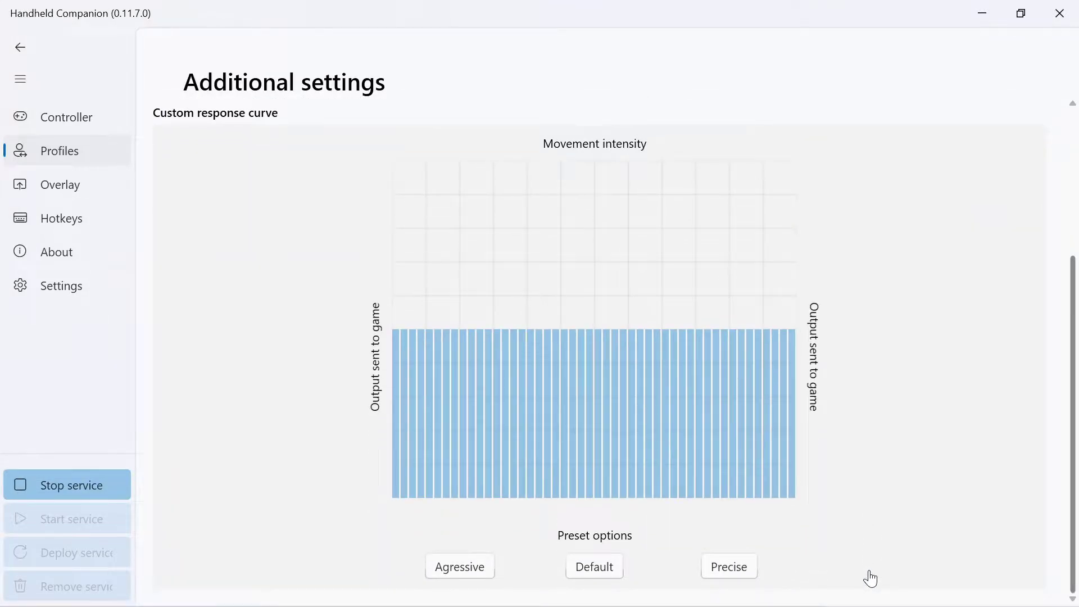
scroll(870, 579, "up", 3)
left_click(831, 231)
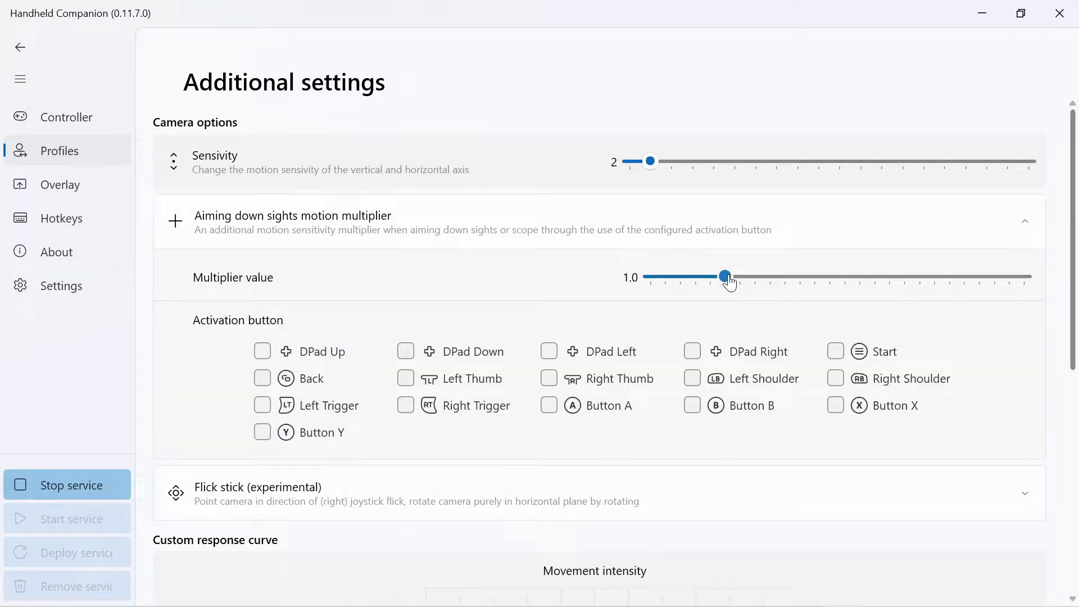
left_click_drag(729, 282, 845, 285)
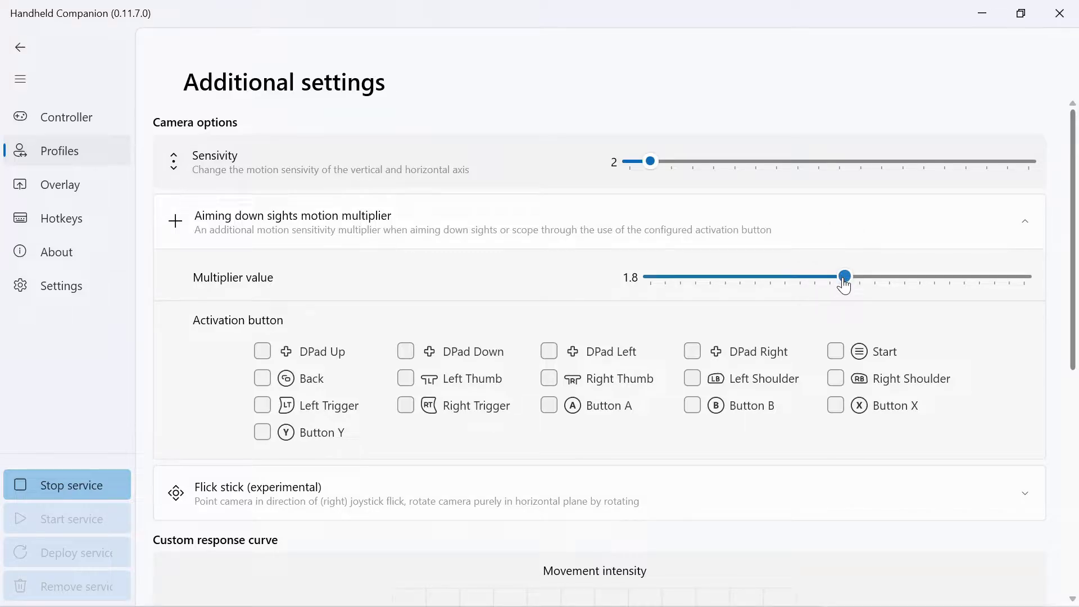